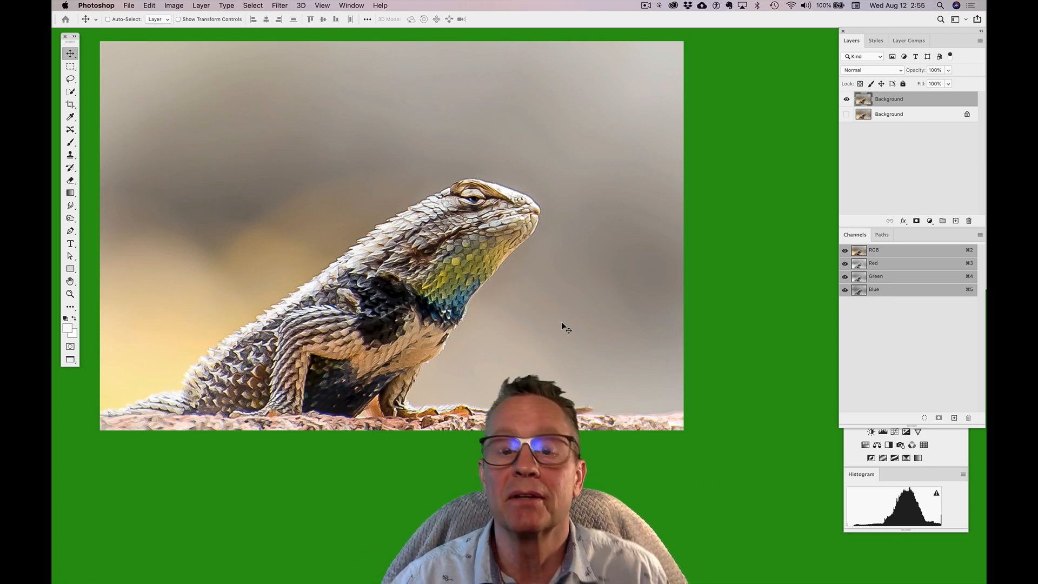
Step: Select the blurred background around the lizard with the Magic Wand, adding further areas to the selection
{"action": "left_click", "coordinate": [66, 96]}
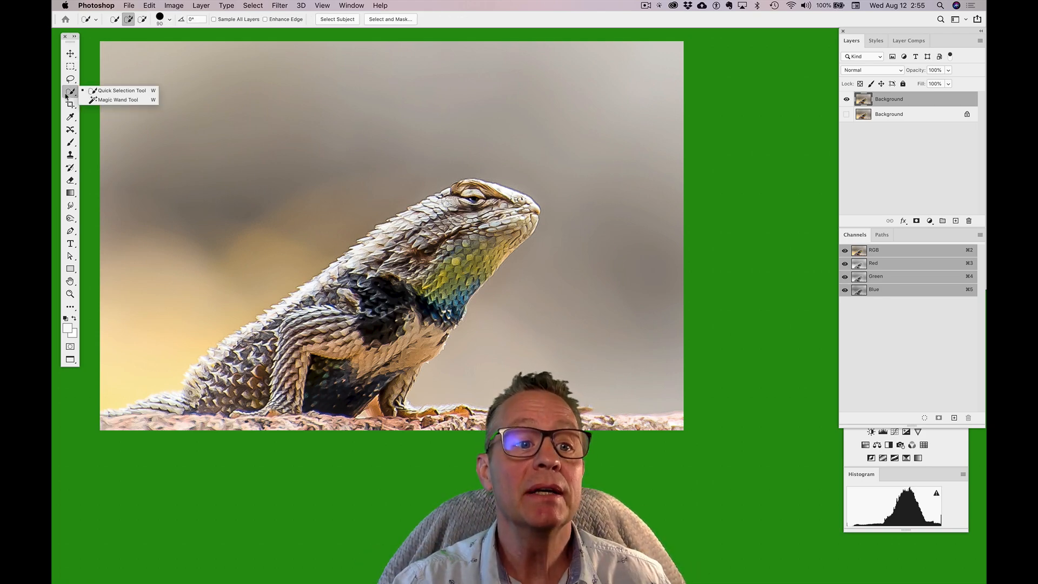
{"action": "left_click", "coordinate": [94, 99]}
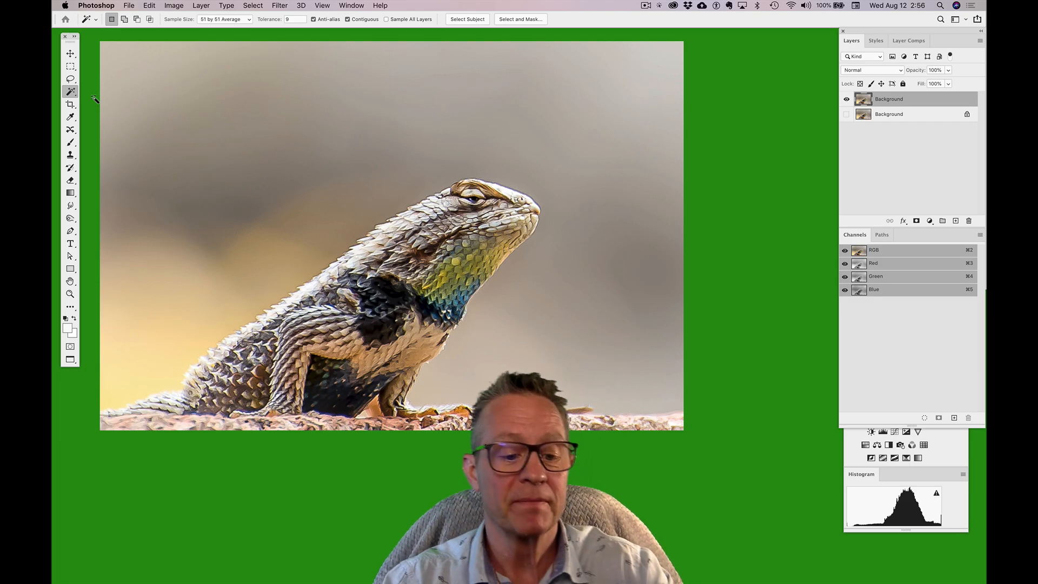
{"action": "key", "text": "1"}
{"action": "key", "text": "1"}
{"action": "key", "text": "0"}
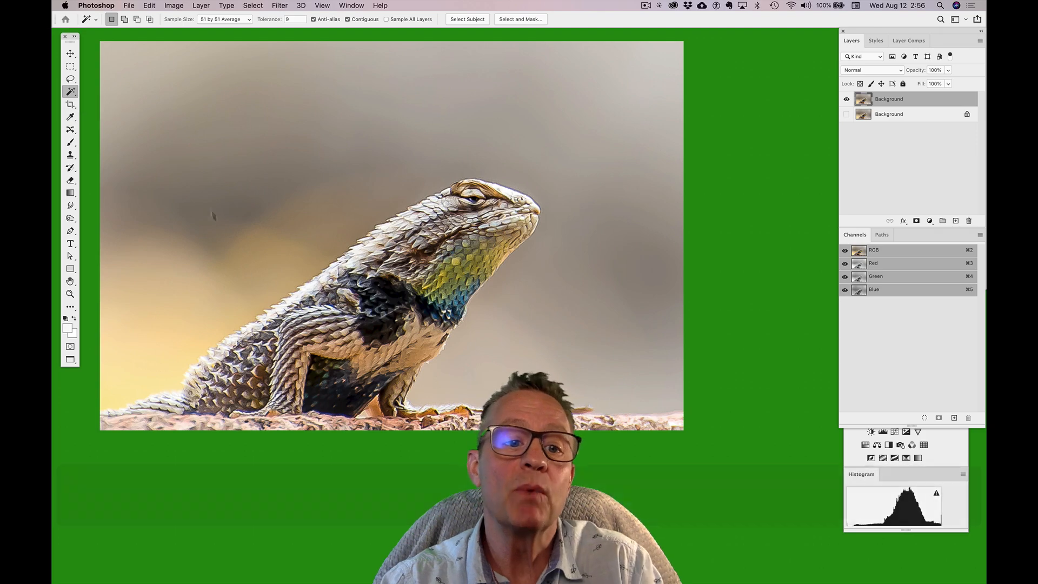
{"action": "left_click", "coordinate": [205, 289]}
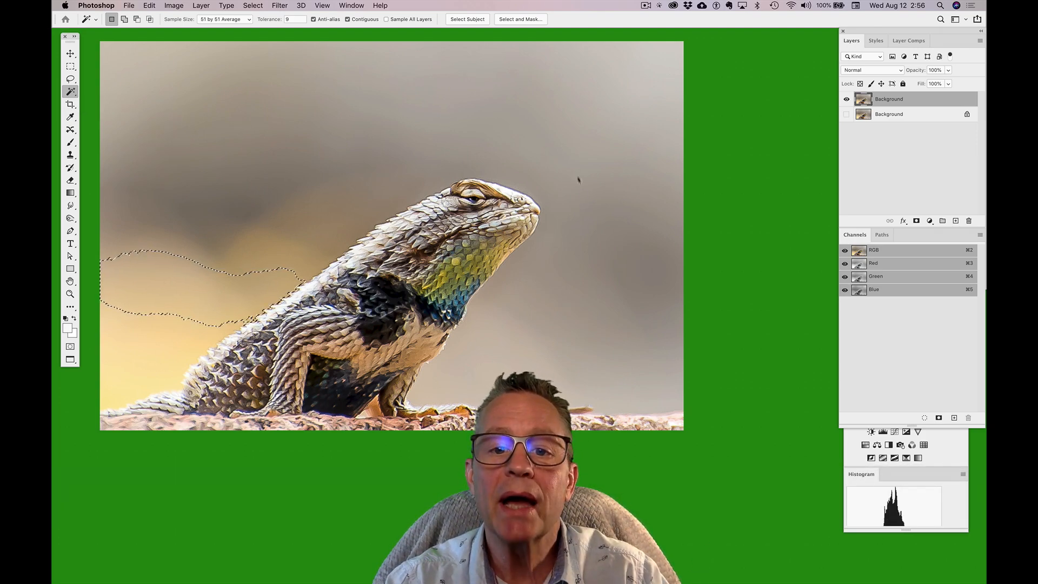
{"action": "left_click", "coordinate": [447, 153]}
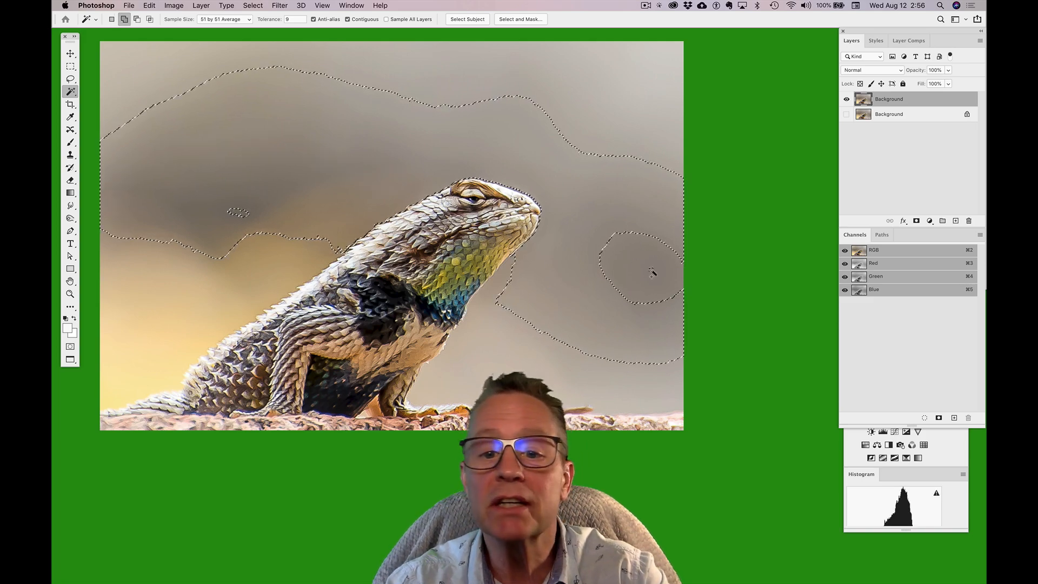
{"action": "left_click", "coordinate": [488, 342], "text": "shift"}
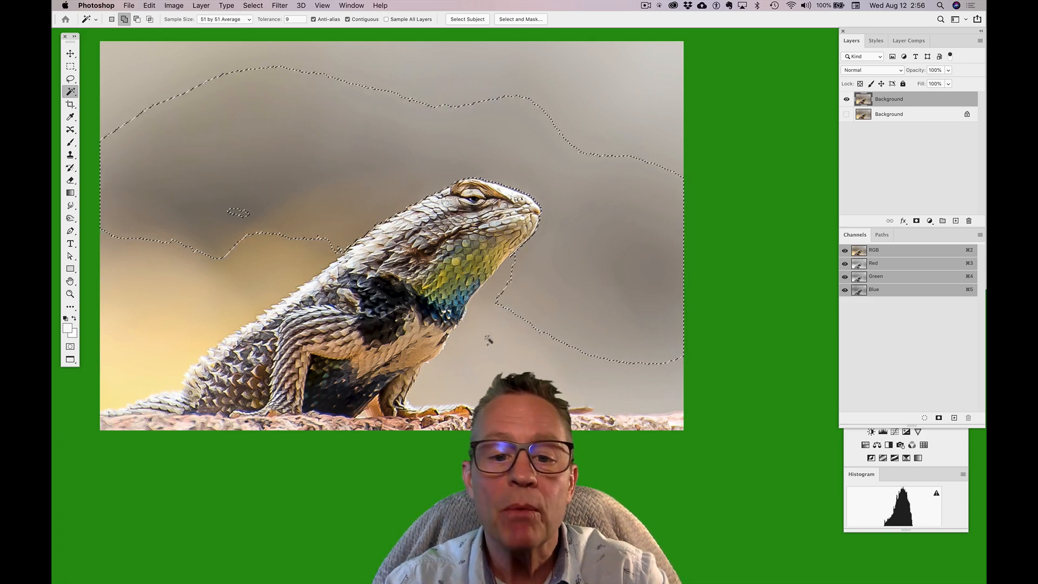
{"action": "left_click", "coordinate": [490, 304], "text": "shift"}
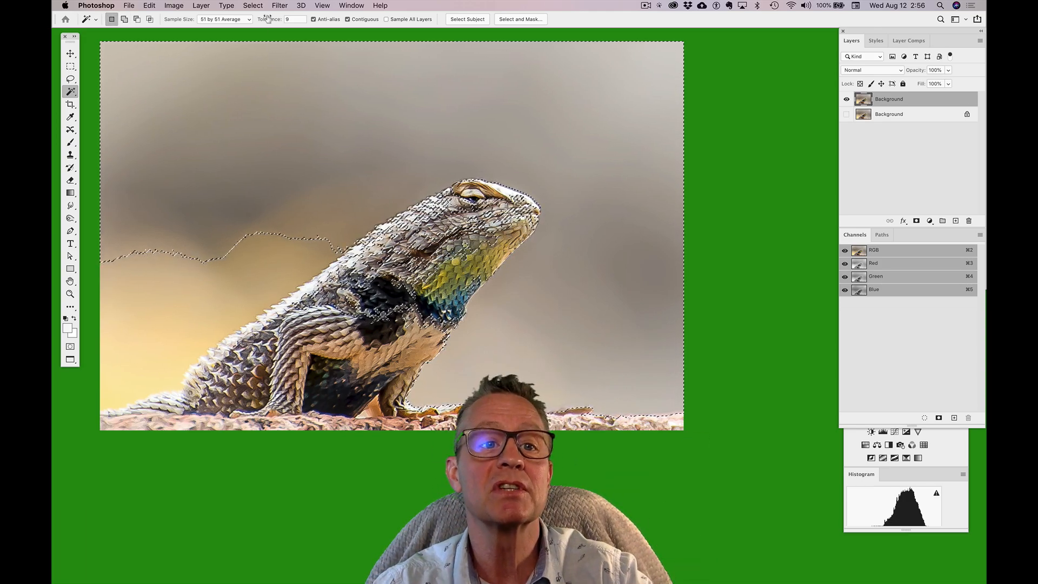
Step: Discard the Magic Wand selection so nothing remains selected
{"action": "left_click", "coordinate": [253, 5]}
{"action": "left_click", "coordinate": [263, 26]}
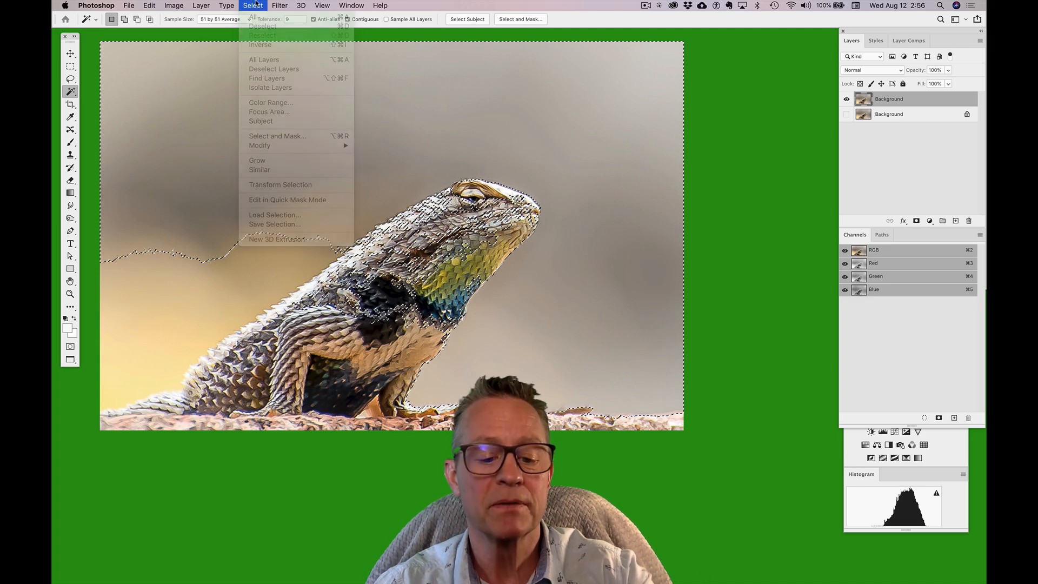
{"action": "key", "text": "super+z"}
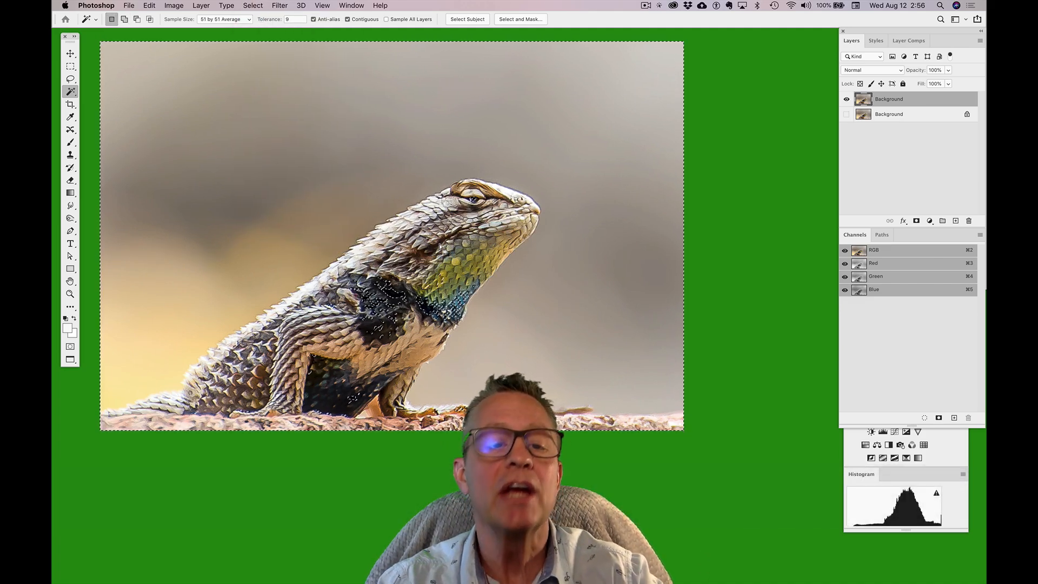
{"action": "key", "text": "super+d"}
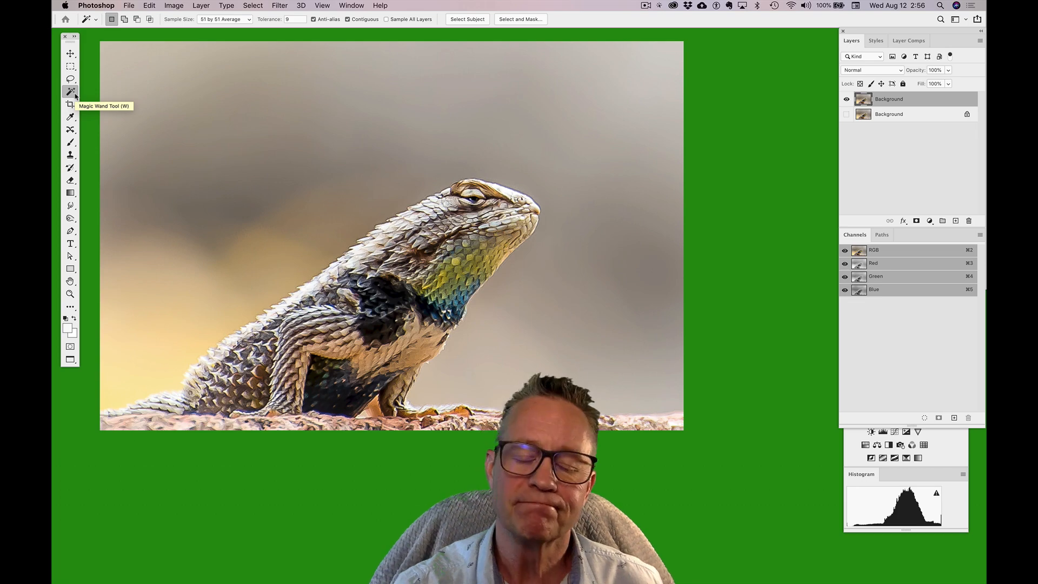
Step: Brush over the background with the Quick Selection tool and invert the selection onto the lizard and rock
{"action": "right_click", "coordinate": [74, 93]}
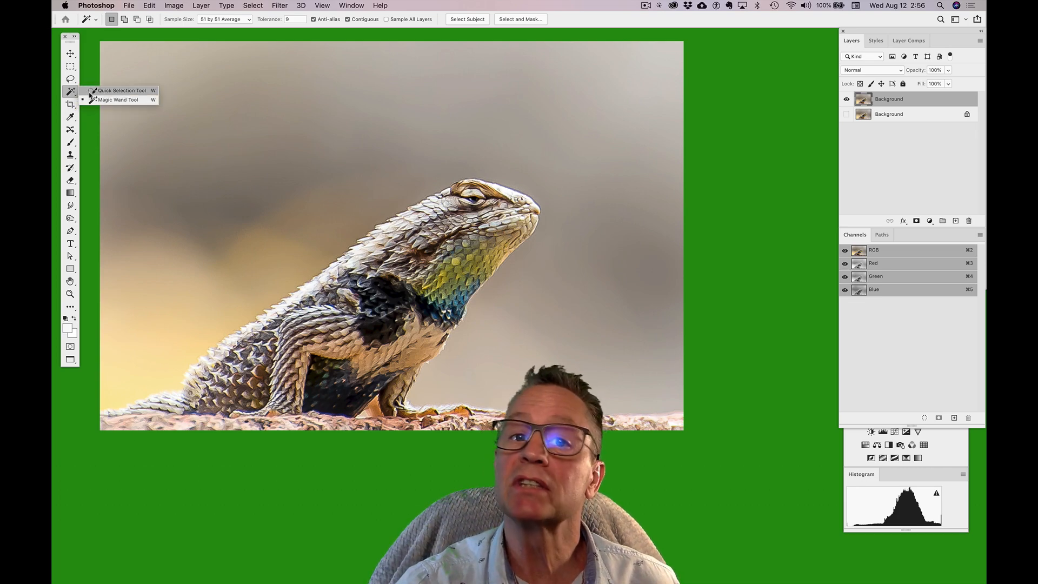
{"action": "left_click", "coordinate": [90, 92]}
{"action": "mouse_move", "coordinate": [160, 336]}
{"action": "left_mouse_down"}
{"action": "mouse_move", "coordinate": [257, 253]}
{"action": "mouse_move", "coordinate": [349, 232]}
{"action": "mouse_move", "coordinate": [416, 141]}
{"action": "left_mouse_up"}
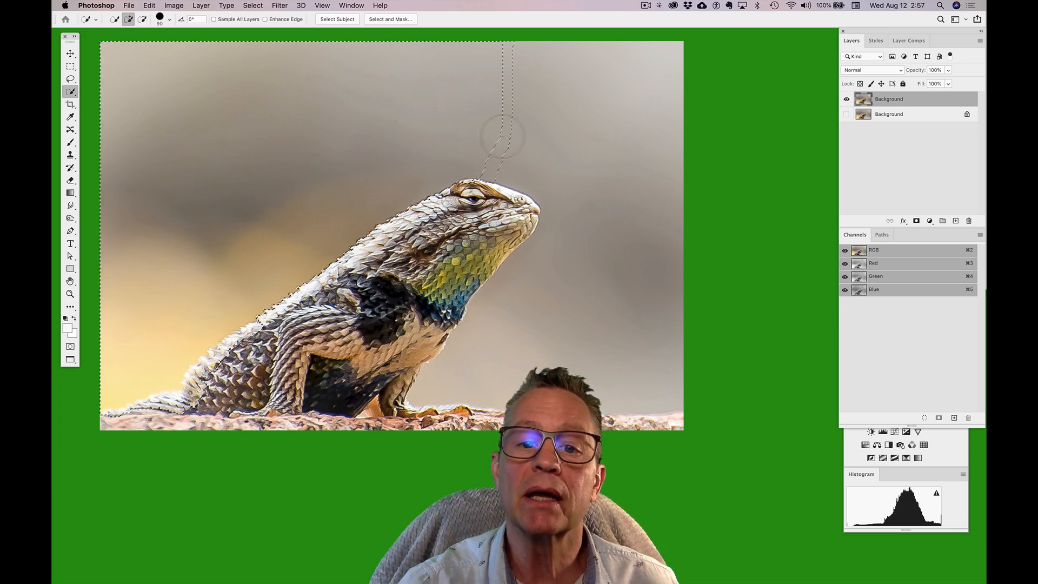
{"action": "mouse_move", "coordinate": [502, 137]}
{"action": "left_mouse_down"}
{"action": "mouse_move", "coordinate": [531, 137]}
{"action": "mouse_move", "coordinate": [585, 197]}
{"action": "mouse_move", "coordinate": [593, 239]}
{"action": "mouse_move", "coordinate": [538, 308]}
{"action": "left_mouse_up"}
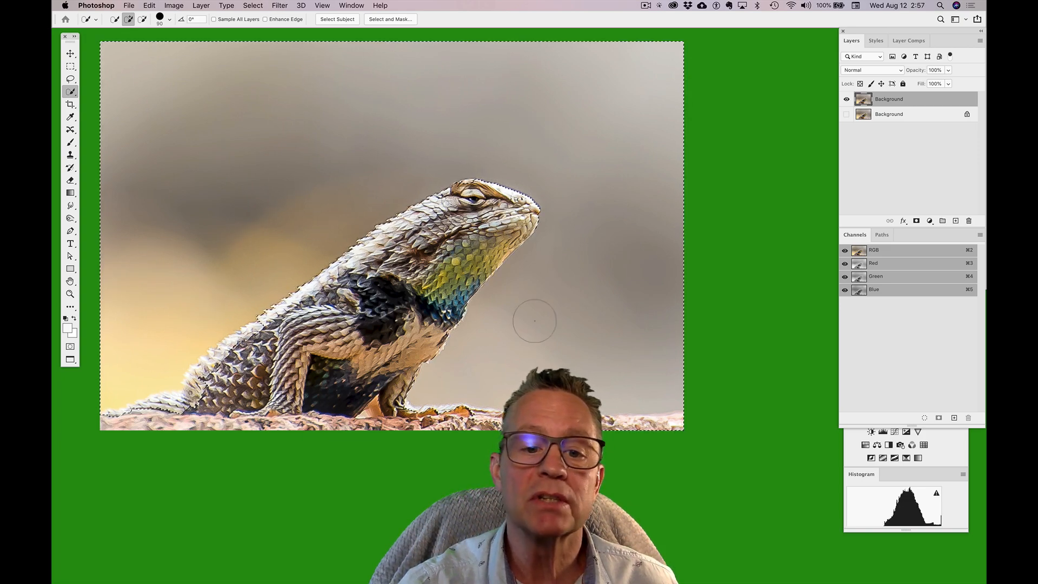
{"action": "left_click", "coordinate": [253, 4]}
{"action": "left_click", "coordinate": [260, 45]}
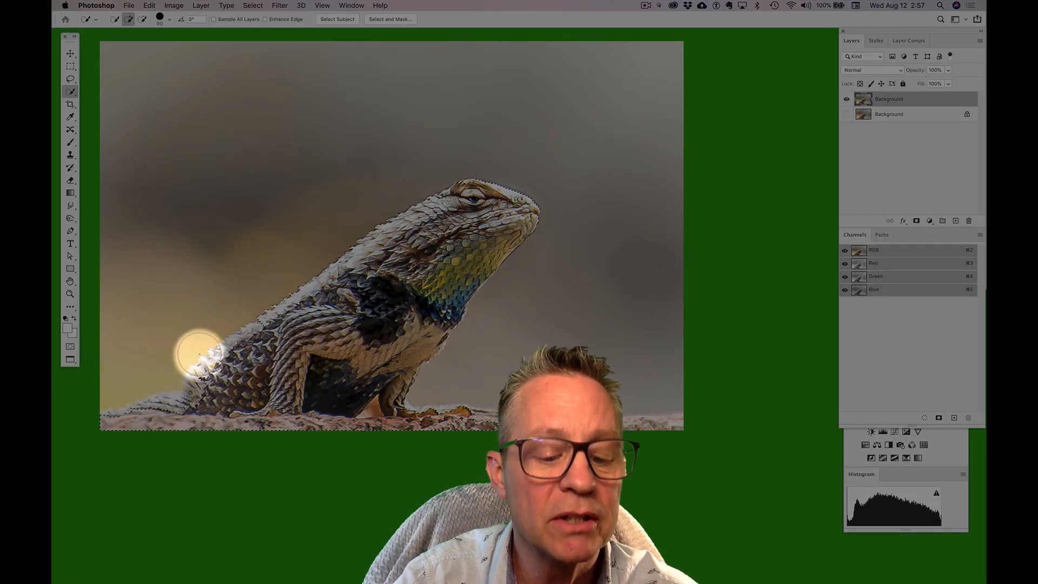
Step: Deselect the lizard and delete the duplicate Background layer, leaving only the locked one
{"action": "key", "text": "super+d"}
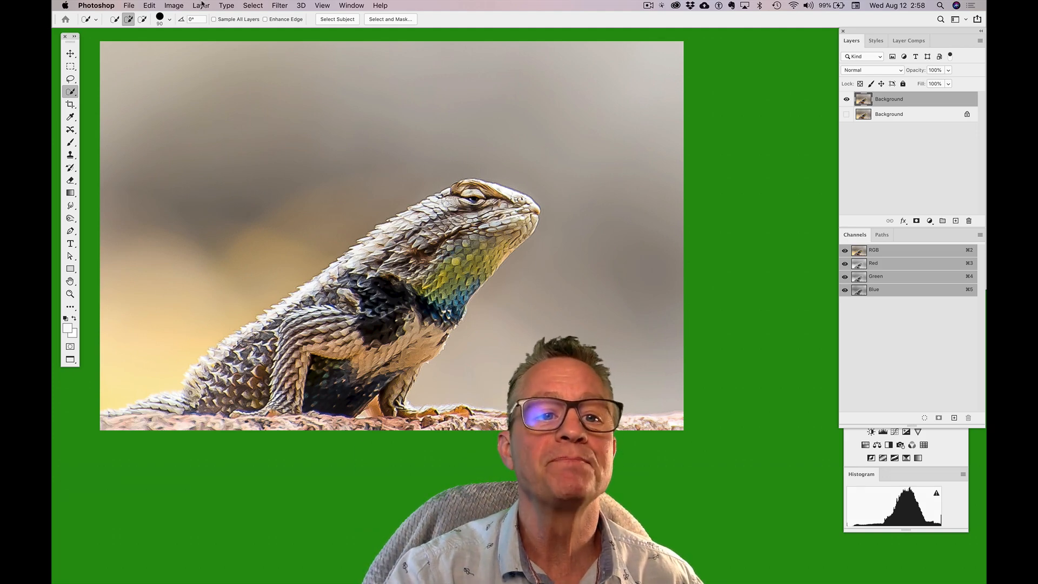
{"action": "left_click_drag", "start_coordinate": [941, 101], "coordinate": [967, 221]}
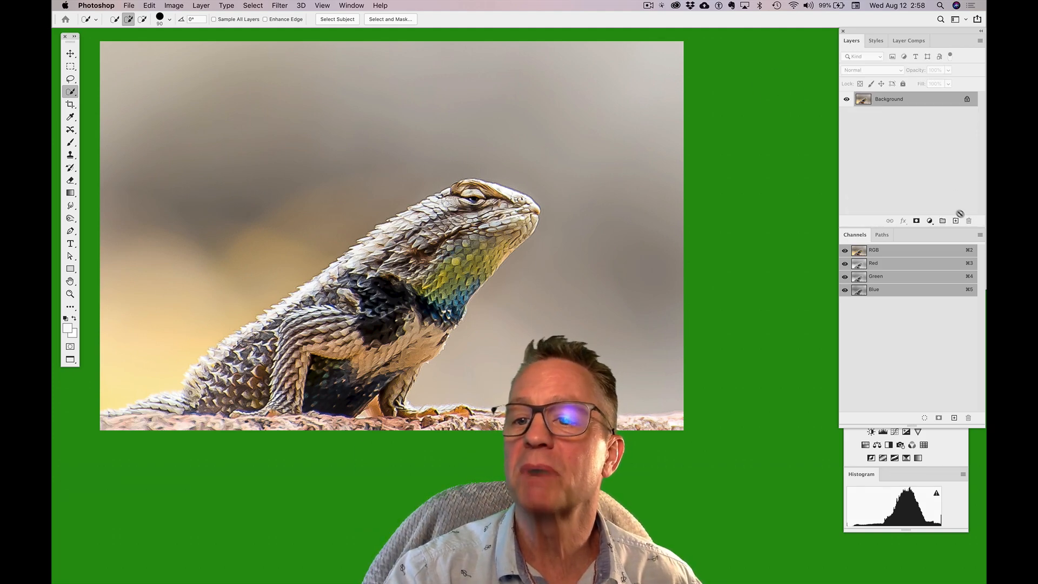
Step: Isolate the sharp lizard and rock with Focus Area and carry the result into Select and Mask
{"action": "left_click", "coordinate": [253, 5]}
{"action": "left_click", "coordinate": [262, 113]}
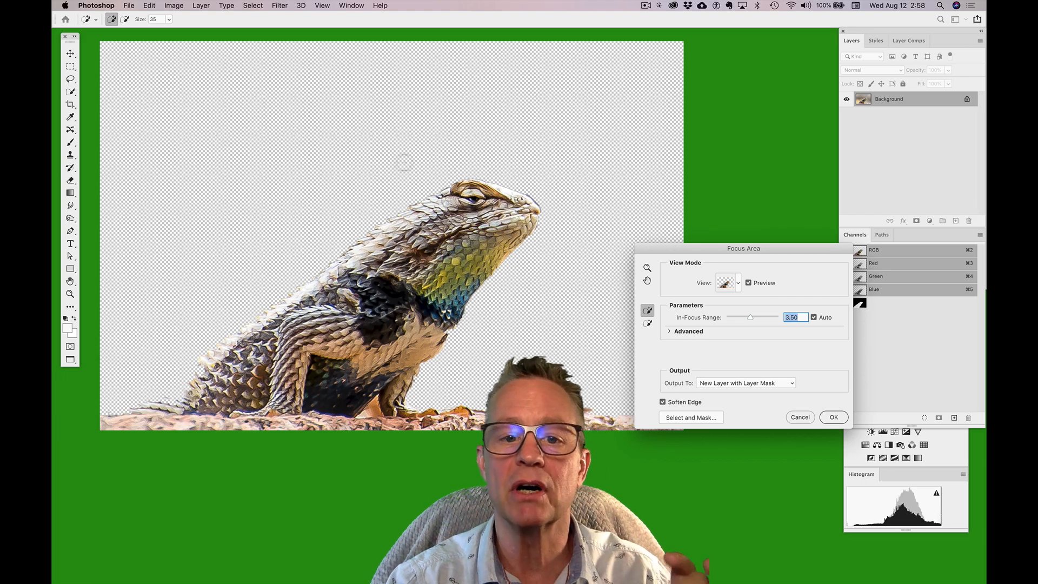
{"action": "left_click", "coordinate": [696, 419]}
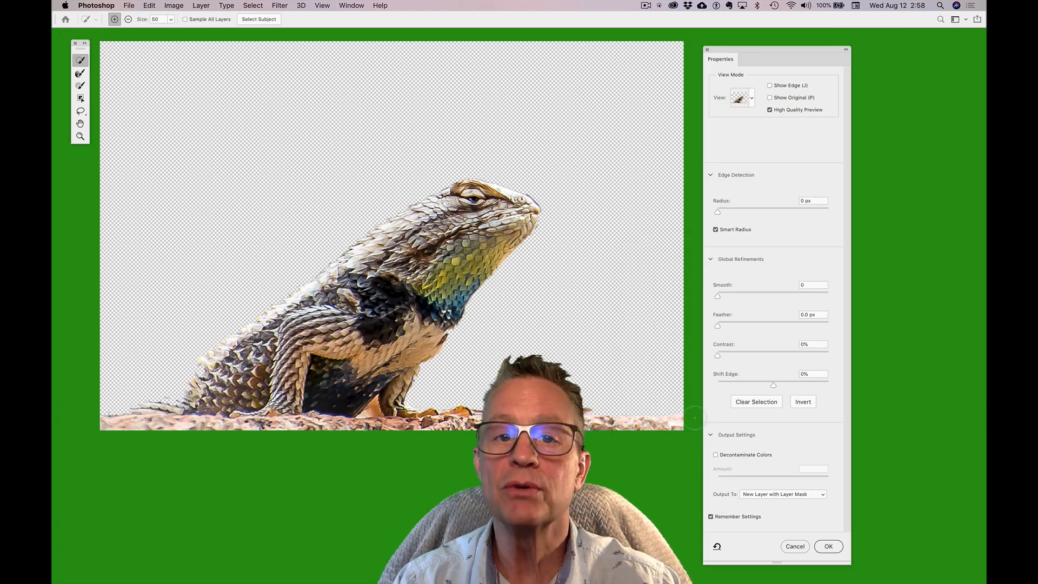
Step: Examine the view modes offered for previewing the selection in Select and Mask
{"action": "left_click", "coordinate": [252, 4]}
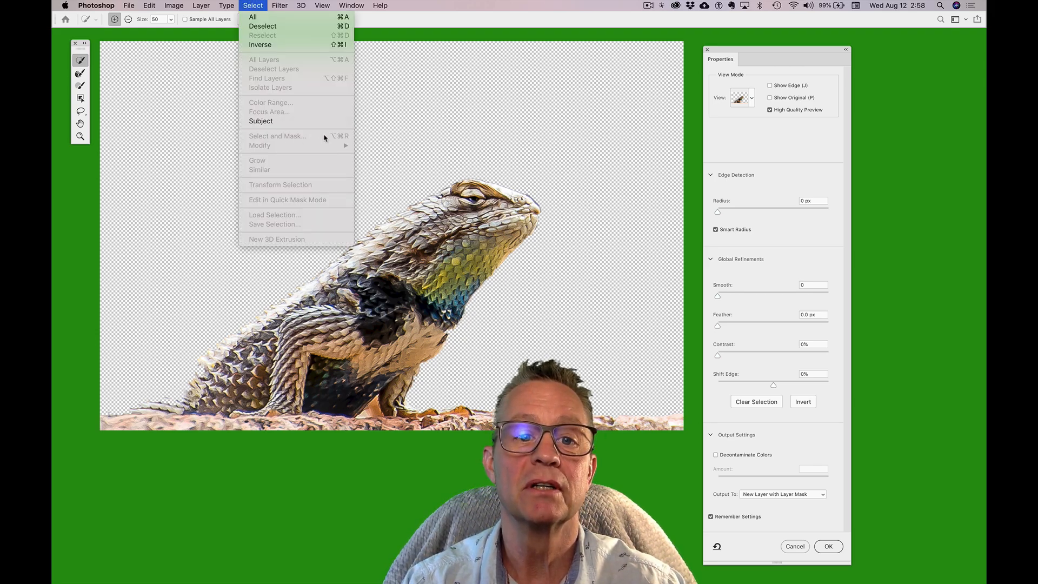
{"action": "left_click", "coordinate": [470, 117]}
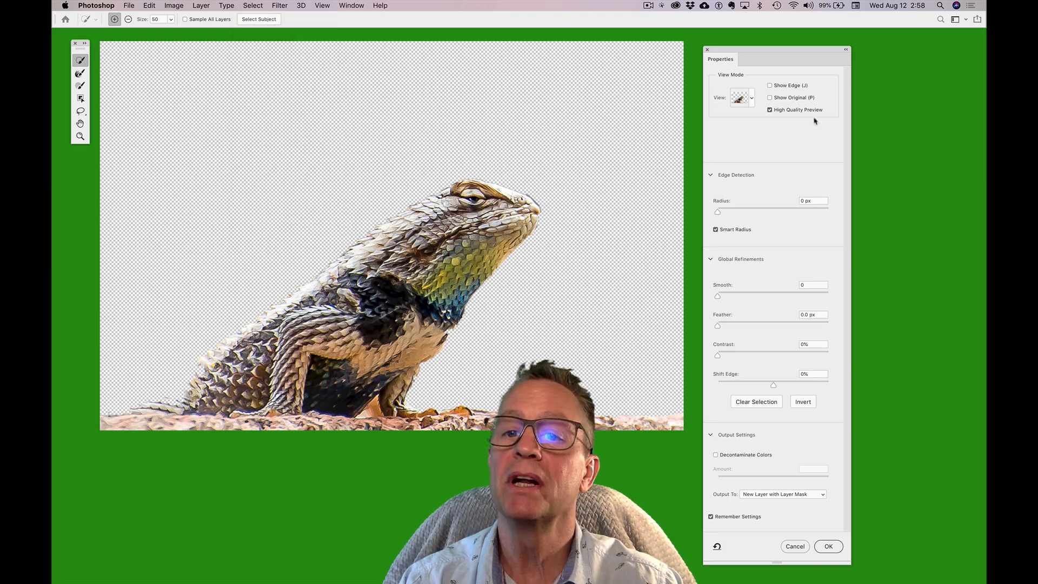
{"action": "left_click_drag", "start_coordinate": [768, 51], "coordinate": [759, 44]}
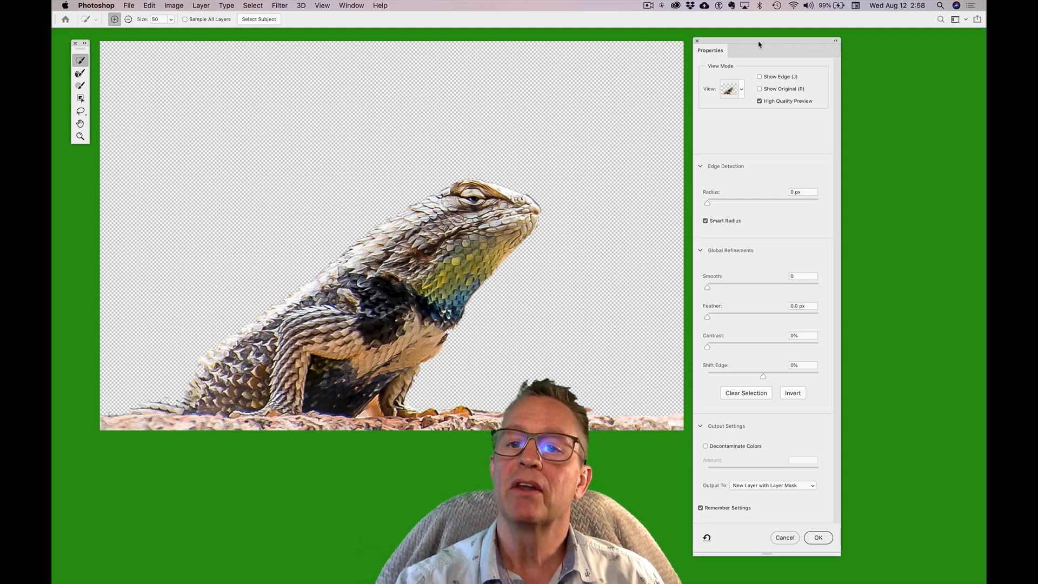
{"action": "left_click", "coordinate": [742, 91]}
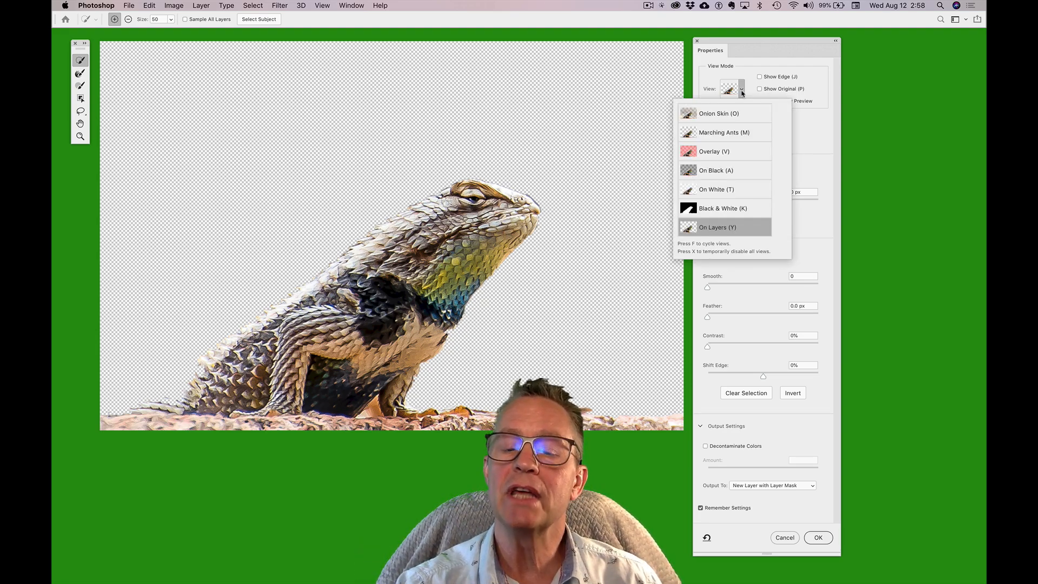
{"action": "scroll", "coordinate": [741, 119], "scroll_direction": "up", "scroll_amount": 5}
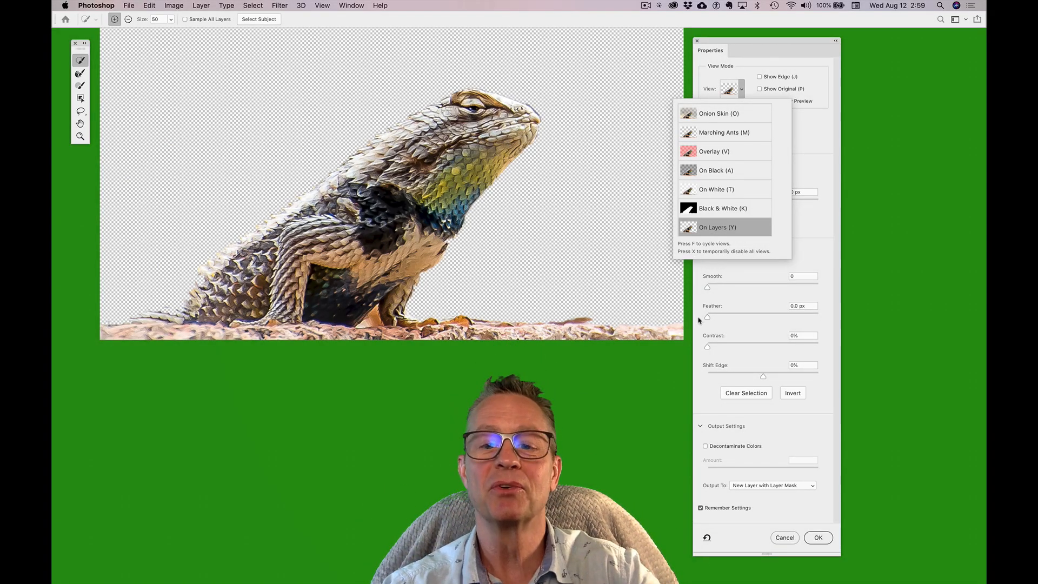
{"action": "left_click", "coordinate": [657, 303]}
{"action": "left_click_drag", "start_coordinate": [657, 303], "coordinate": [657, 437]}
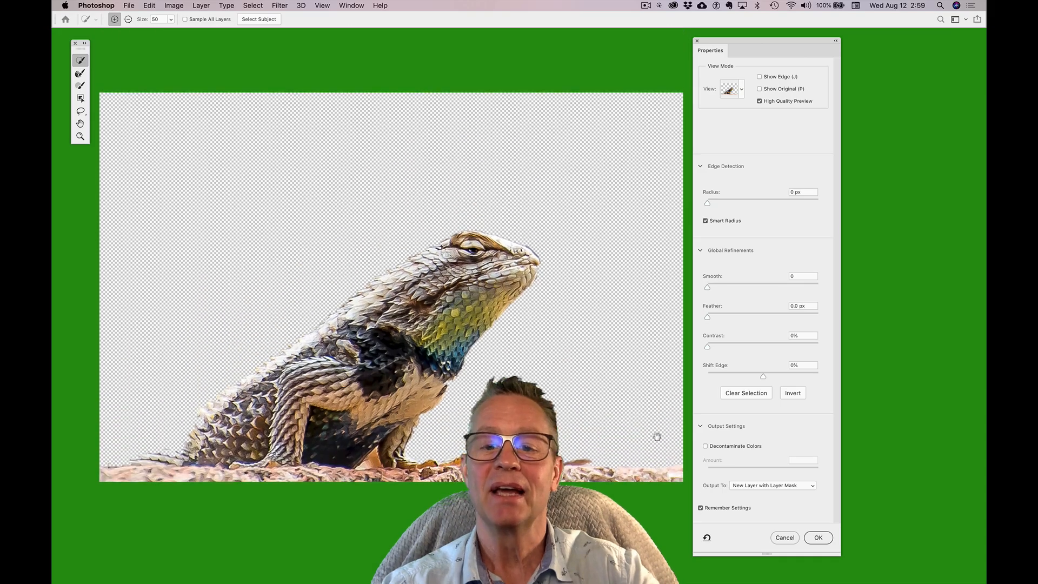
Step: Cycle the selection preview through all view modes, ending on On Layers
{"action": "key", "text": "o"}
{"action": "key", "text": "f"}
{"action": "key", "text": "f"}
{"action": "key", "text": "f"}
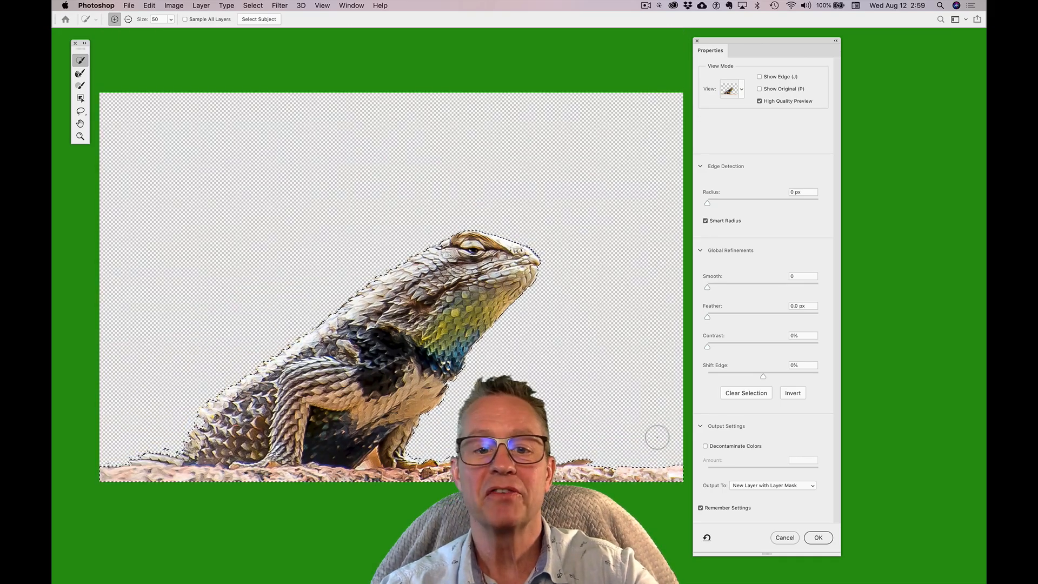
{"action": "key", "text": "f"}
{"action": "key", "text": "f"}
{"action": "key", "text": "f"}
{"action": "key", "text": "f"}
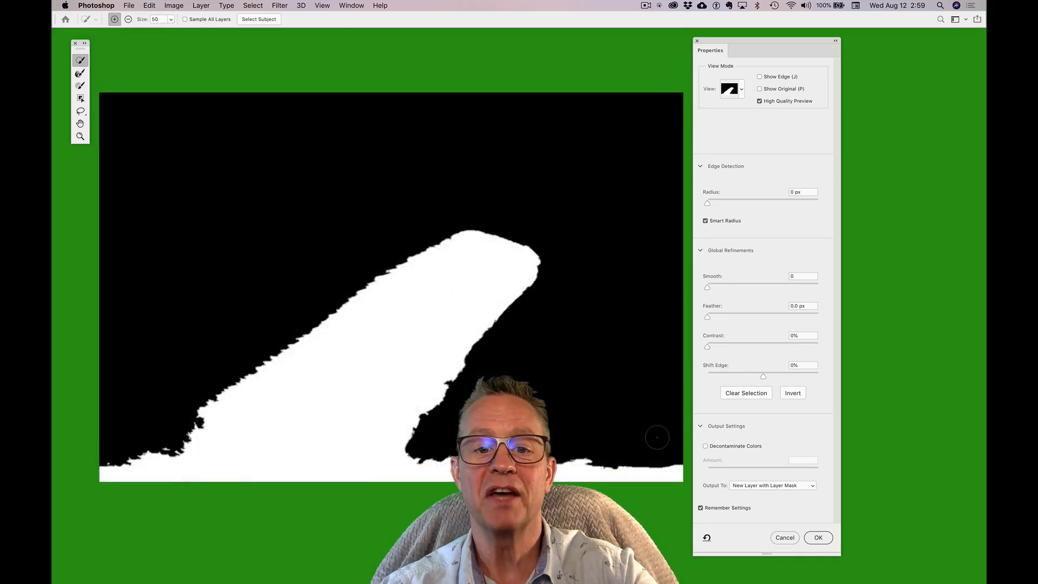
{"action": "key", "text": "f"}
{"action": "key", "text": "f"}
{"action": "key", "text": "f"}
{"action": "key", "text": "f"}
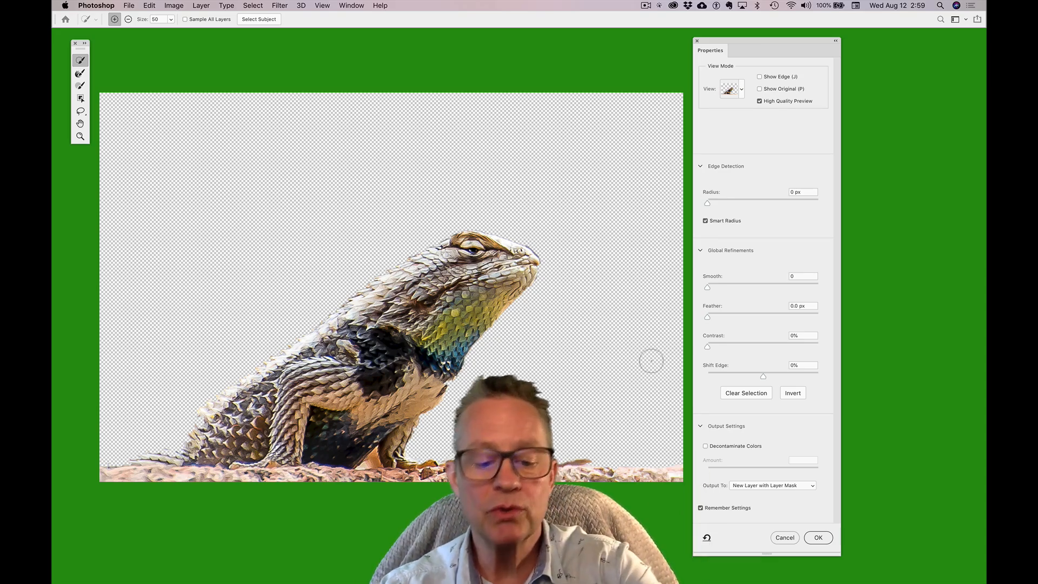
Step: Switch the selection preview to the Black & White view
{"action": "key", "text": "f"}
{"action": "key", "text": "f"}
{"action": "key", "text": "f"}
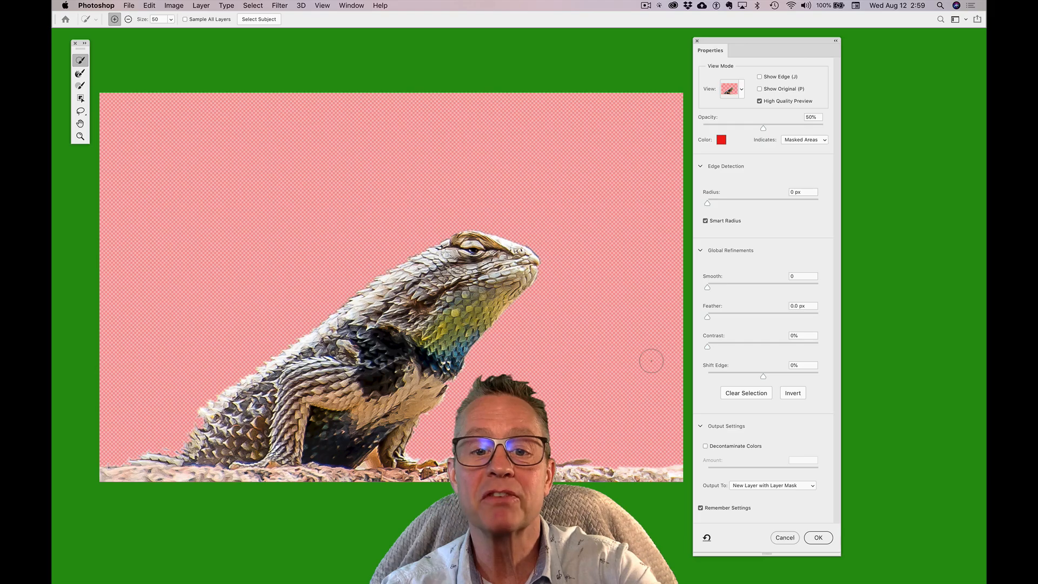
{"action": "key", "text": "f"}
{"action": "key", "text": "f"}
{"action": "key", "text": "f"}
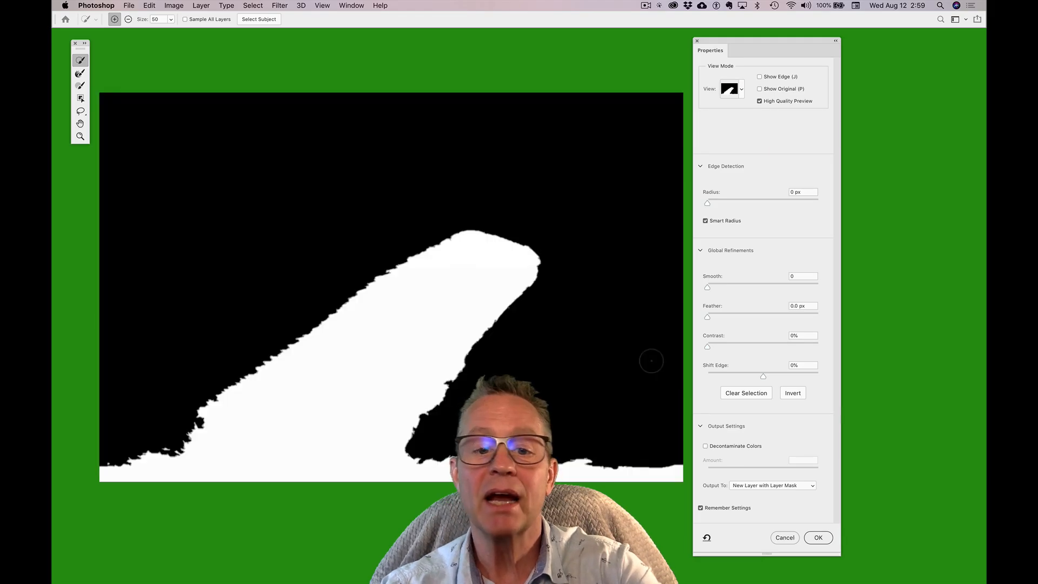
Step: Compare the Show Edge and Show Original displays of the mask, leaving both off and Smart Radius on
{"action": "left_click", "coordinate": [776, 77]}
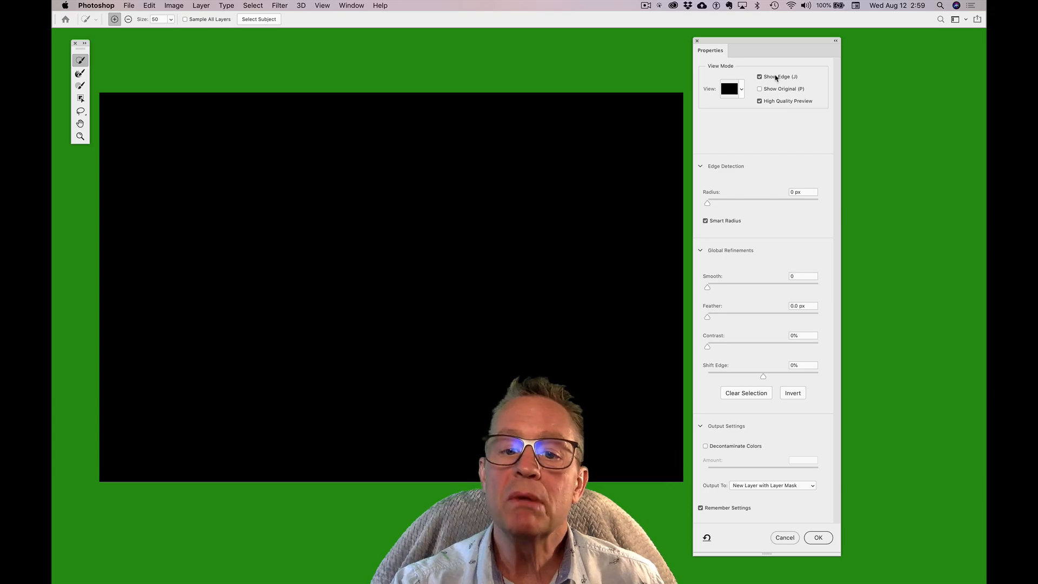
{"action": "left_click", "coordinate": [776, 78]}
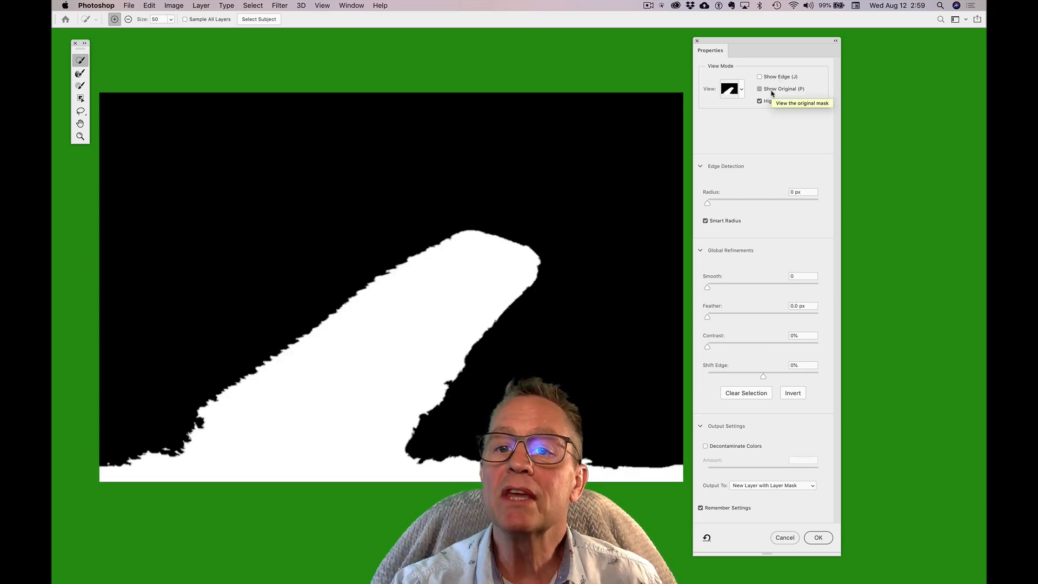
{"action": "left_click", "coordinate": [772, 91]}
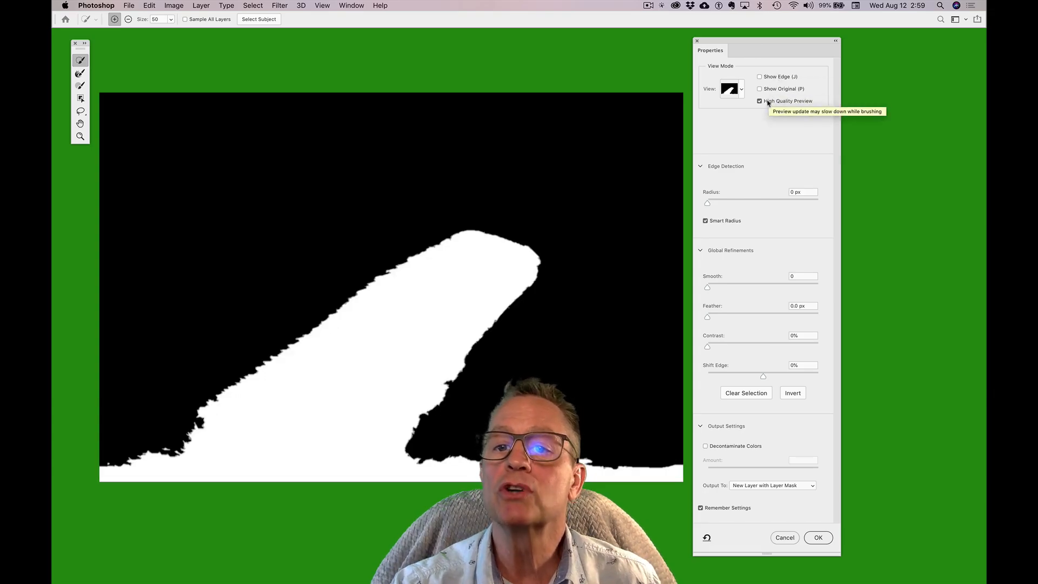
{"action": "left_click", "coordinate": [706, 221]}
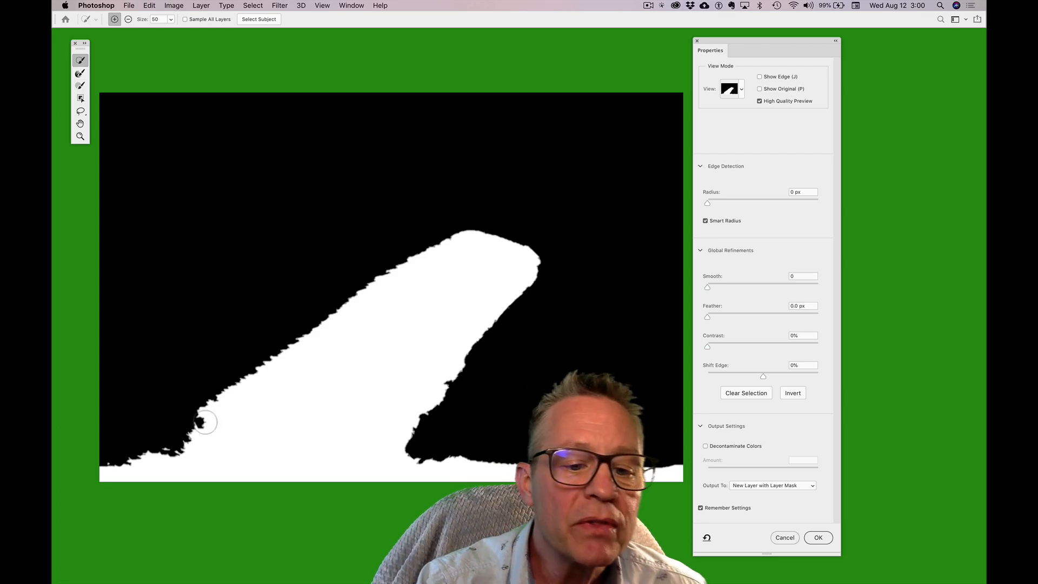
Step: Brush the gap at the lizard's tail base into the selection and subtract a spot along the chest edge
{"action": "mouse_move", "coordinate": [206, 422]}
{"action": "left_mouse_down"}
{"action": "mouse_move", "coordinate": [176, 459]}
{"action": "mouse_move", "coordinate": [186, 438]}
{"action": "left_mouse_up"}
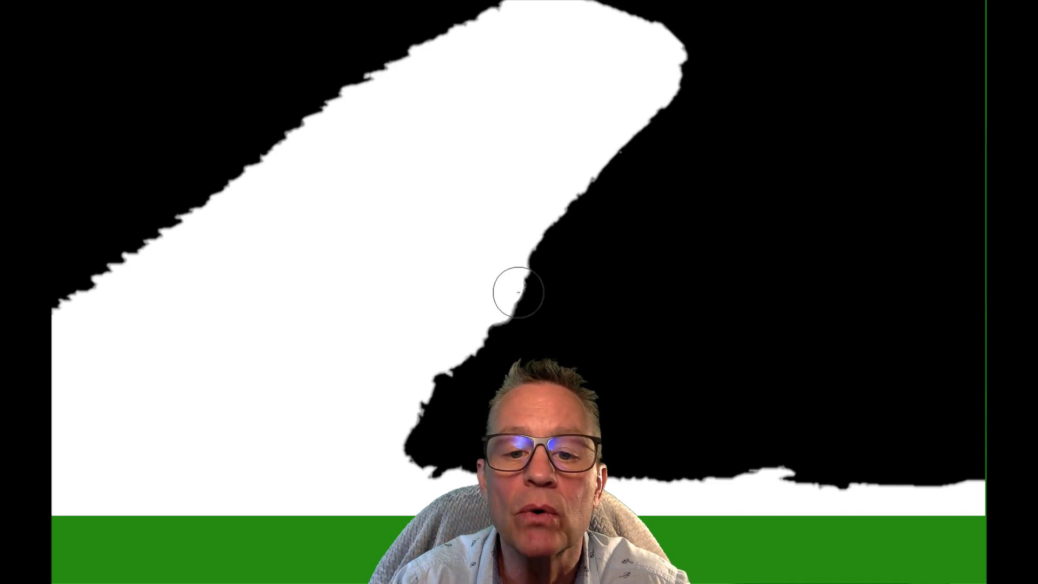
{"action": "left_click", "coordinate": [519, 292]}
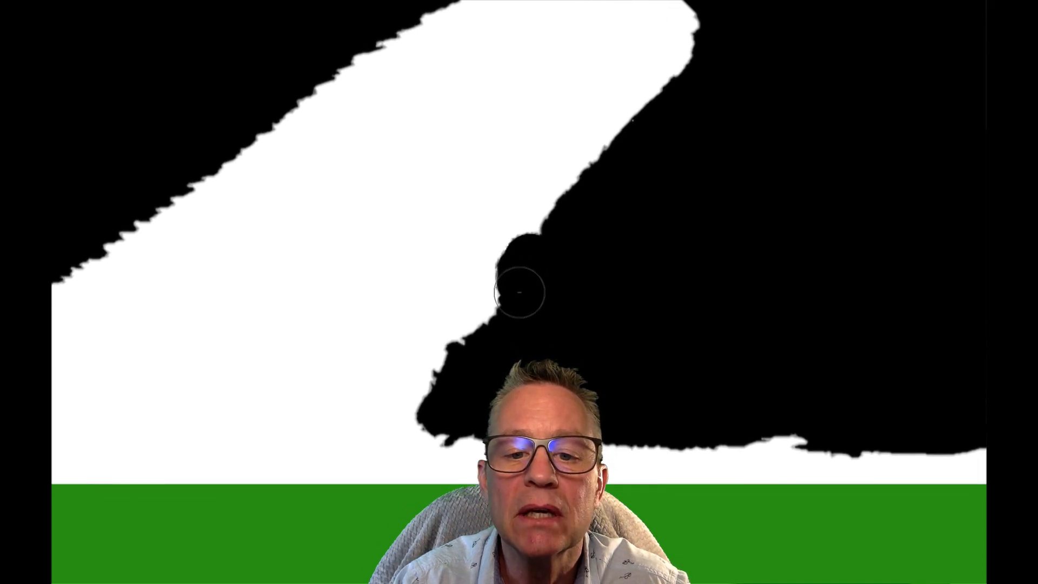
{"action": "key", "text": "super+minus"}
{"action": "key", "text": "super+minus"}
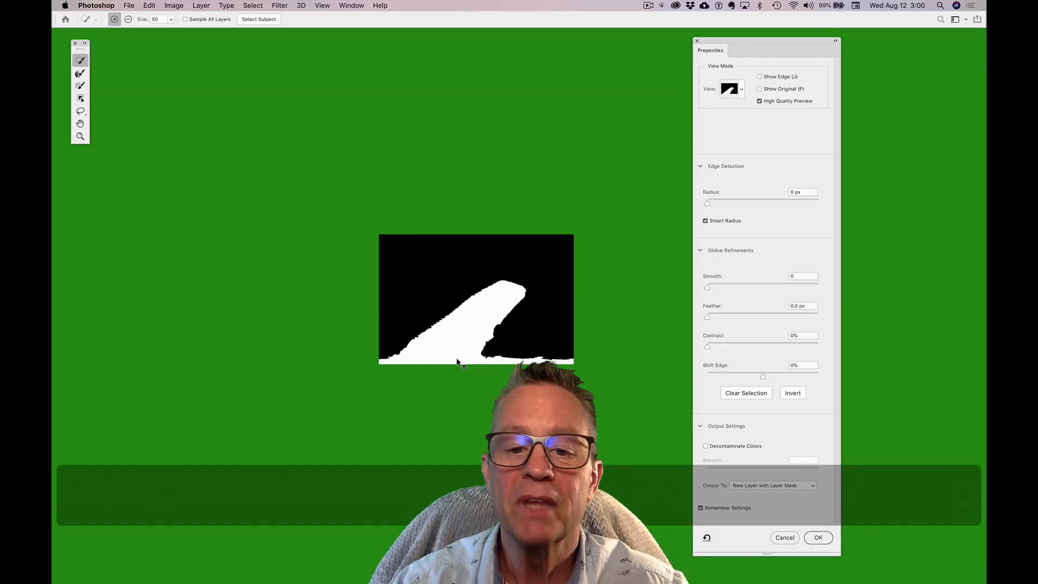
{"action": "key", "text": "super+plus"}
{"action": "key", "text": "super+plus"}
{"action": "key", "text": "super+plus"}
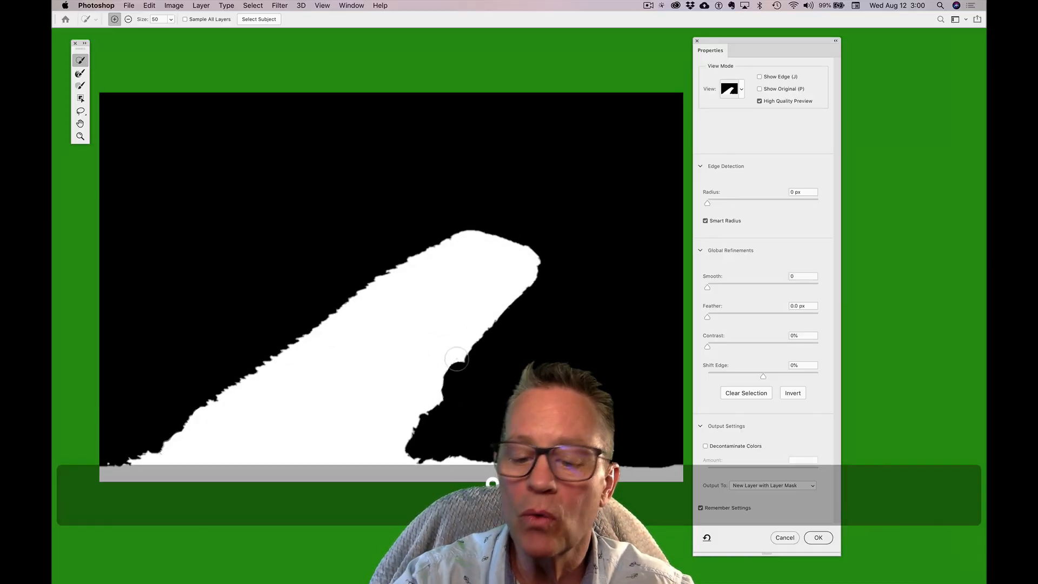
Step: Reduce the brush size to 20 and fill the notch in the chest edge of the mask
{"action": "key", "text": "bracketleft"}
{"action": "key", "text": "bracketleft"}
{"action": "key", "text": "bracketleft"}
{"action": "key", "text": "bracketleft"}
{"action": "key", "text": "bracketleft"}
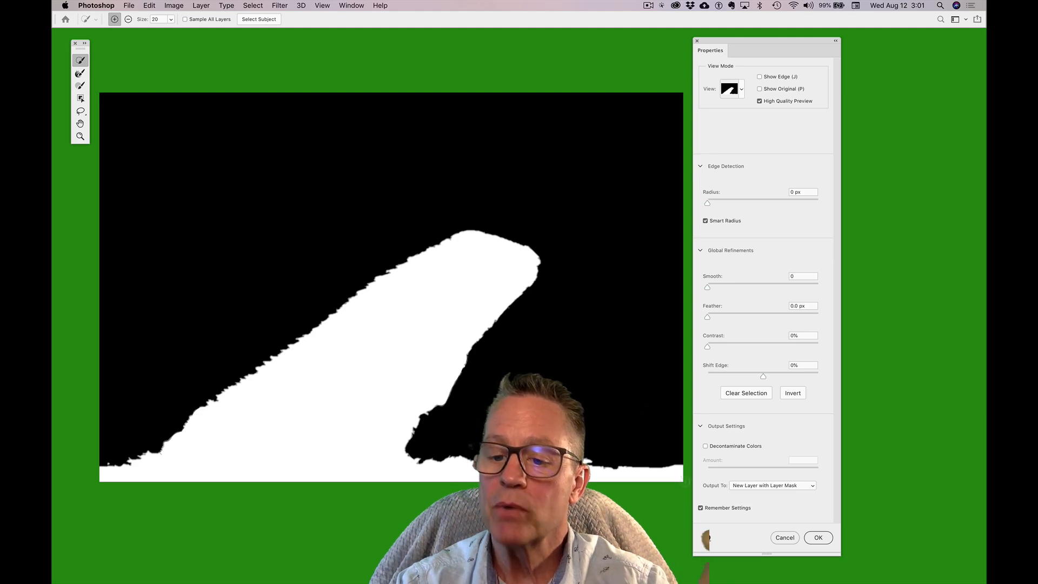
Step: Cancel the Select and Mask refinements
{"action": "mouse_move", "coordinate": [745, 565]}
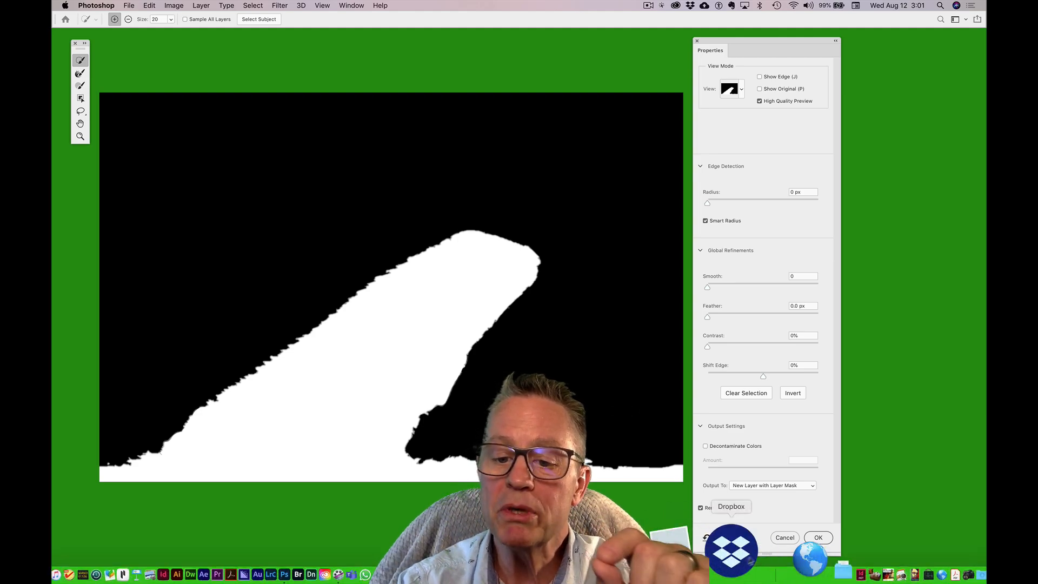
{"action": "left_click", "coordinate": [785, 538]}
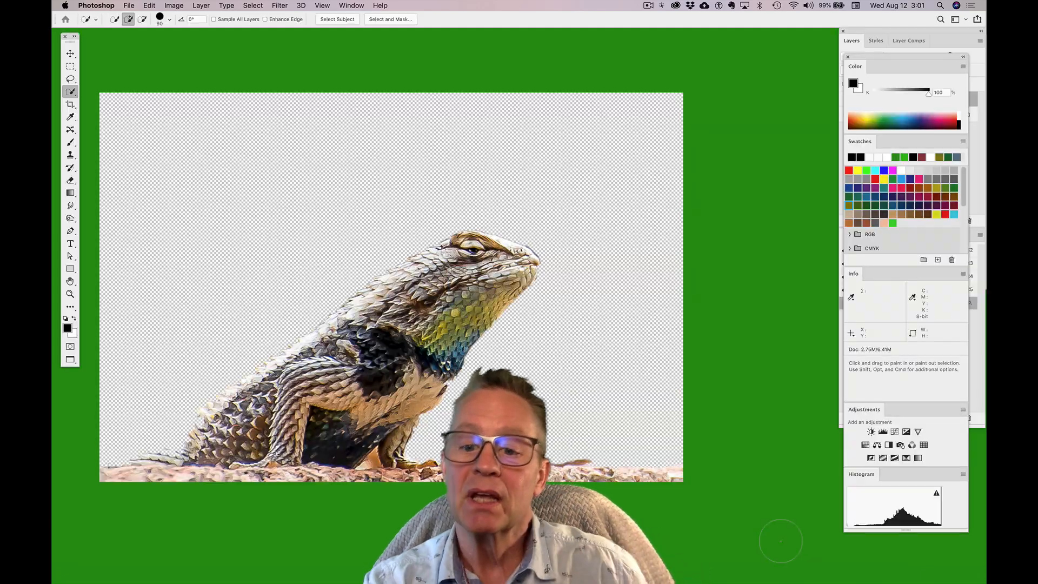